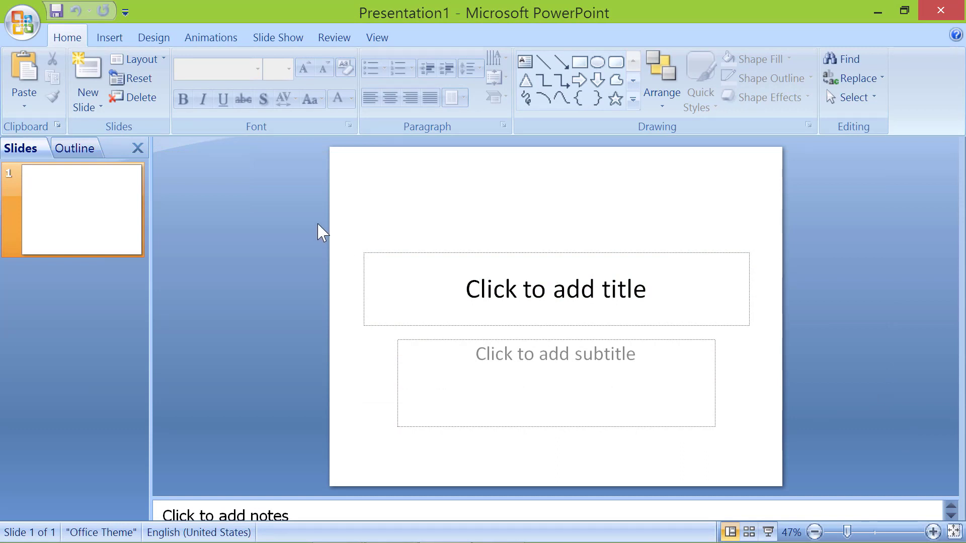
Delete the title and subtitle placeholders and add a text box with the typing-effect sentence
{"action": "mouse_move", "coordinate": [312, 201]}
{"action": "left_mouse_down"}
{"action": "mouse_move", "coordinate": [634, 438]}
{"action": "mouse_move", "coordinate": [839, 469]}
{"action": "left_mouse_up"}
{"action": "key", "text": "Delete"}
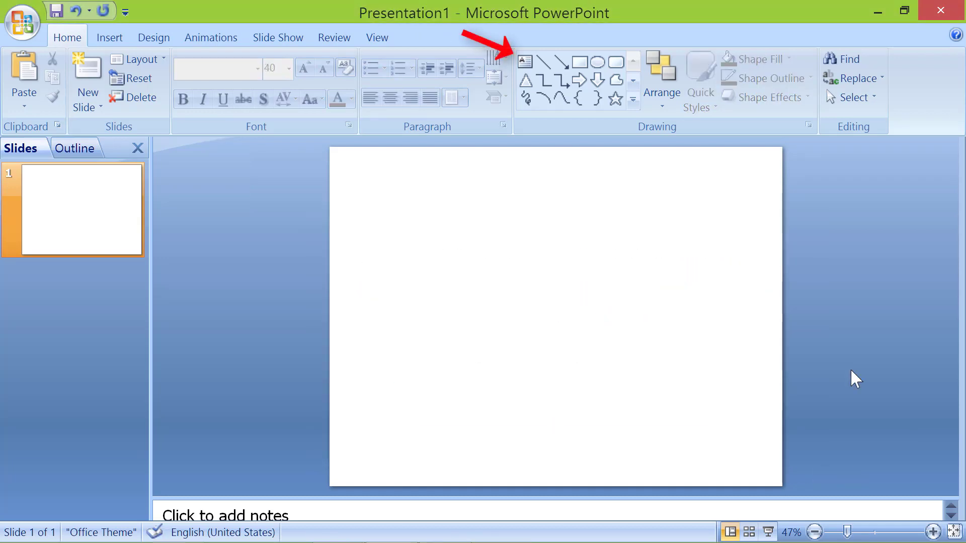
{"action": "left_click", "coordinate": [524, 61]}
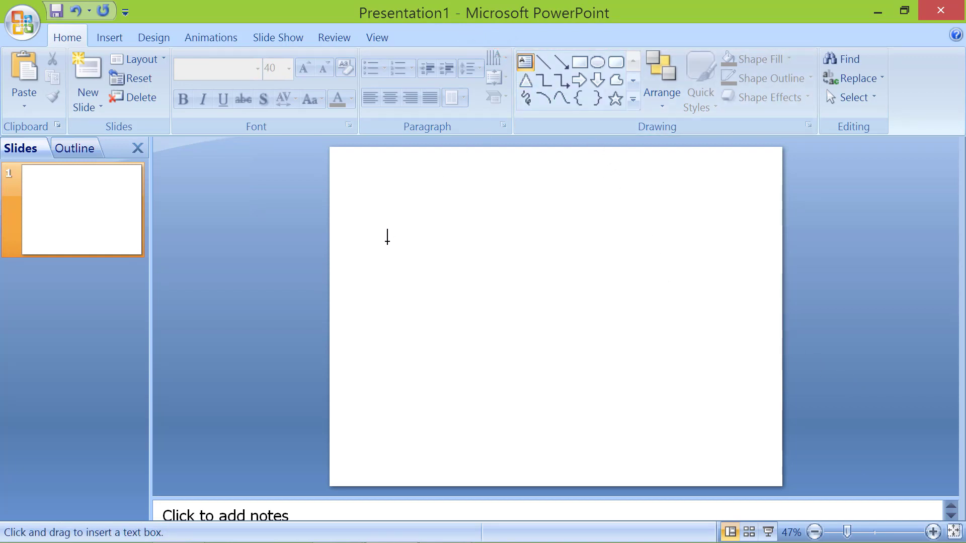
{"action": "mouse_move", "coordinate": [360, 189]}
{"action": "left_mouse_down"}
{"action": "mouse_move", "coordinate": [456, 237]}
{"action": "mouse_move", "coordinate": [740, 252]}
{"action": "left_mouse_up"}
{"action": "type", "text": "Use the typing effect animation for a dramatic presentation of text"}
{"action": "key", "text": "Escape"}
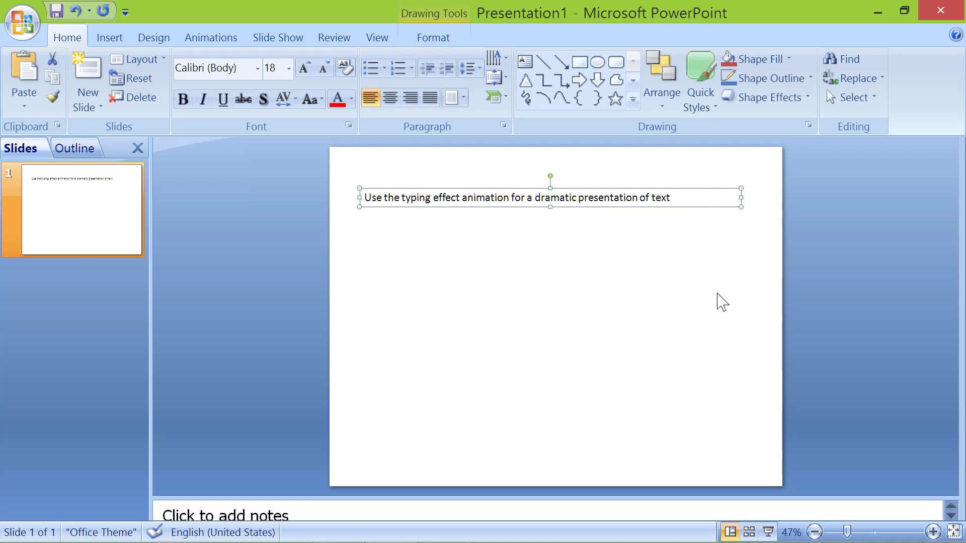
Grow the sentence's font to 40 pt and make it bold
{"action": "left_click", "coordinate": [304, 67]}
{"action": "left_click", "coordinate": [305, 68]}
{"action": "left_click", "coordinate": [305, 68]}
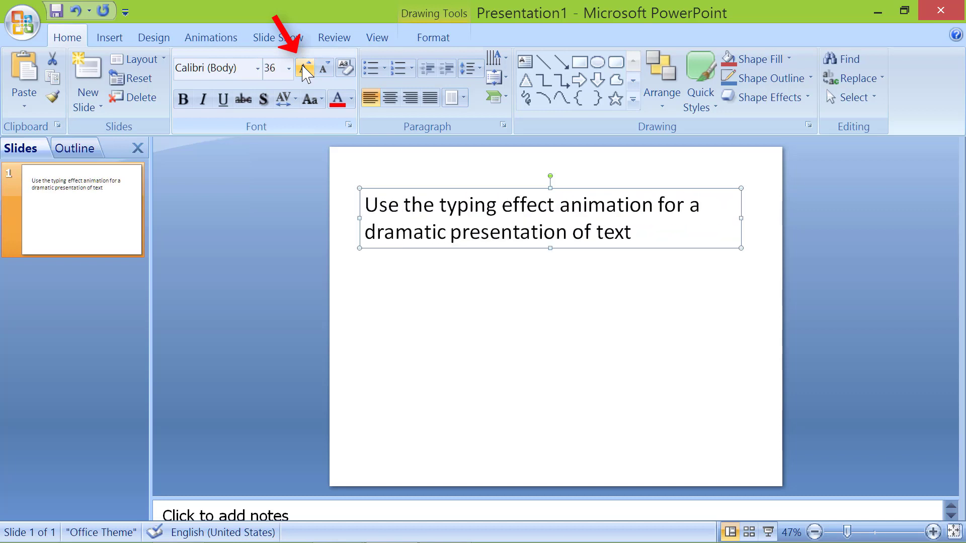
{"action": "left_click", "coordinate": [304, 69]}
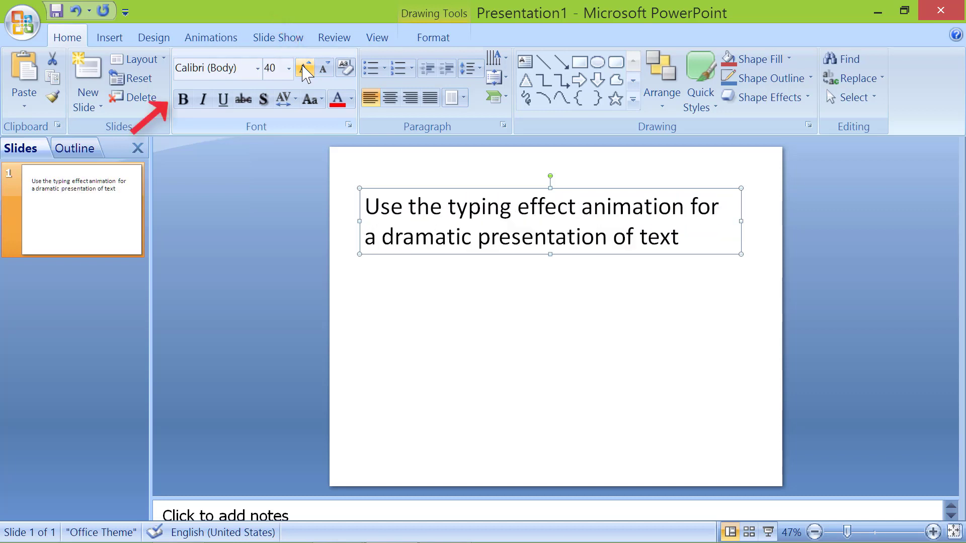
{"action": "left_click", "coordinate": [182, 100]}
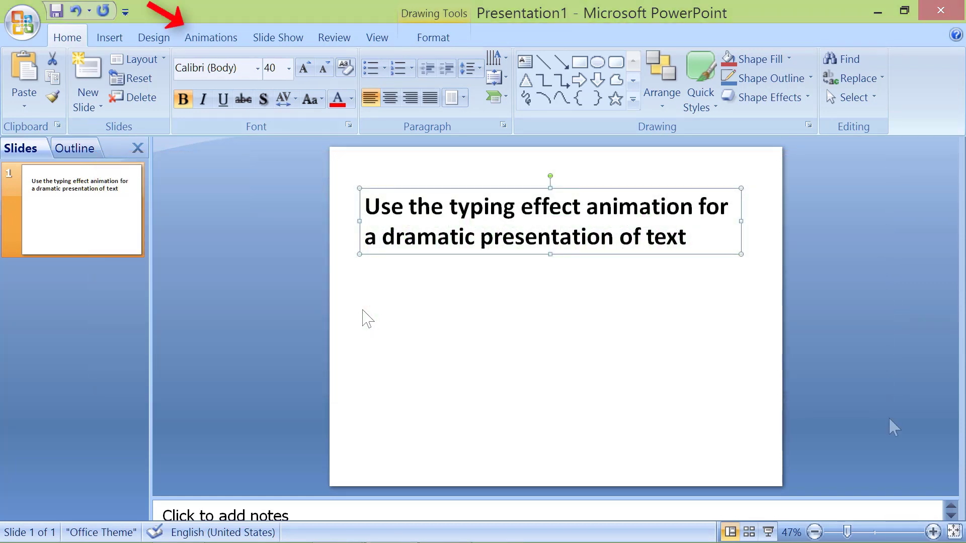
Add an Appear entrance effect to the text box, set to start With Previous
{"action": "left_click", "coordinate": [214, 38]}
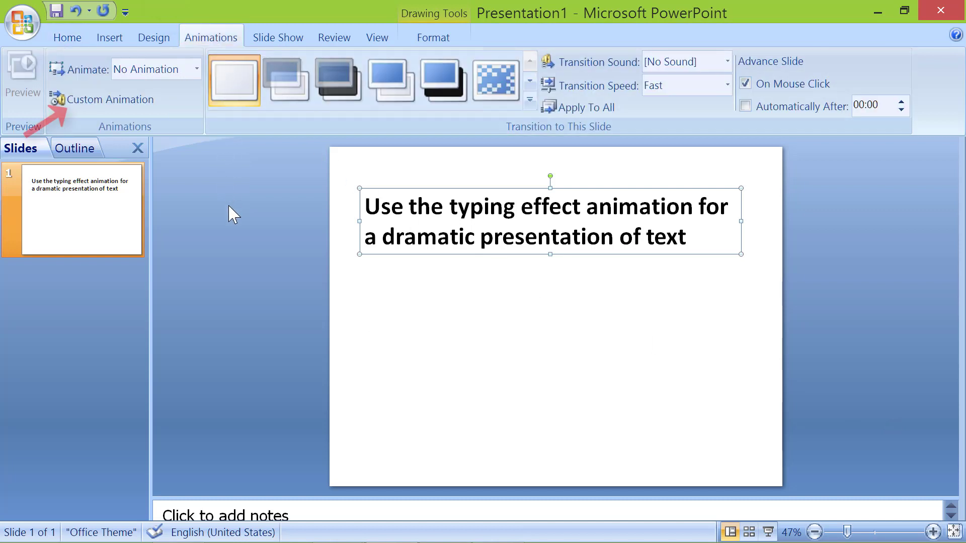
{"action": "left_click", "coordinate": [147, 100]}
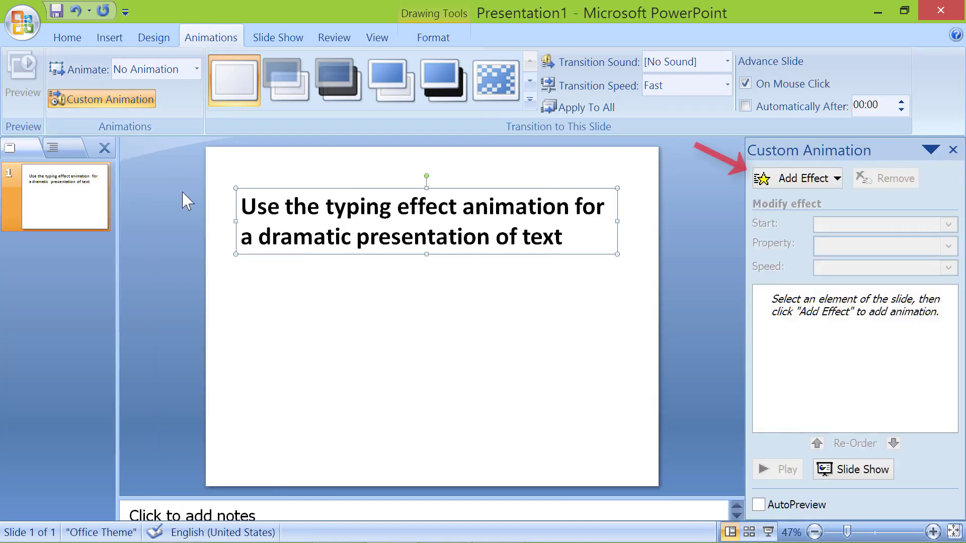
{"action": "left_click", "coordinate": [787, 185]}
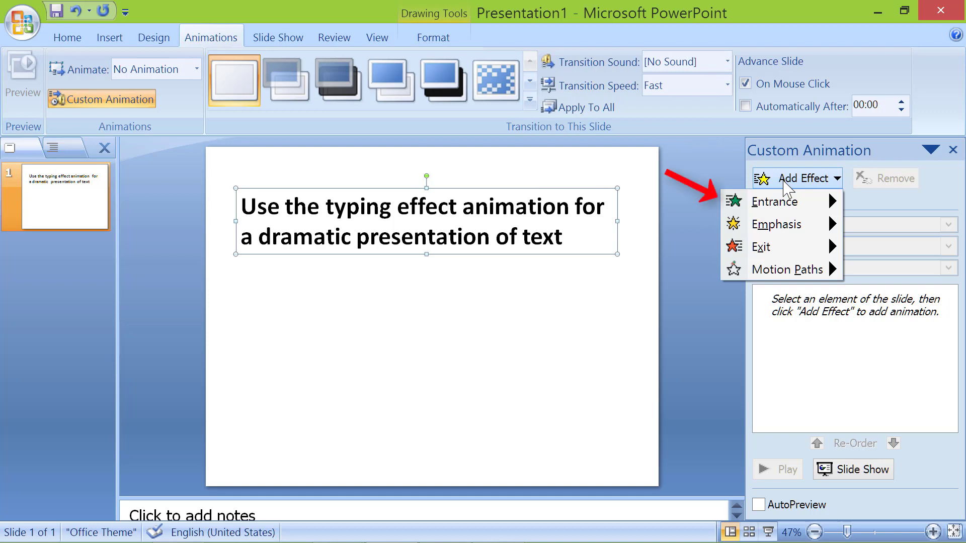
{"action": "mouse_move", "coordinate": [775, 202]}
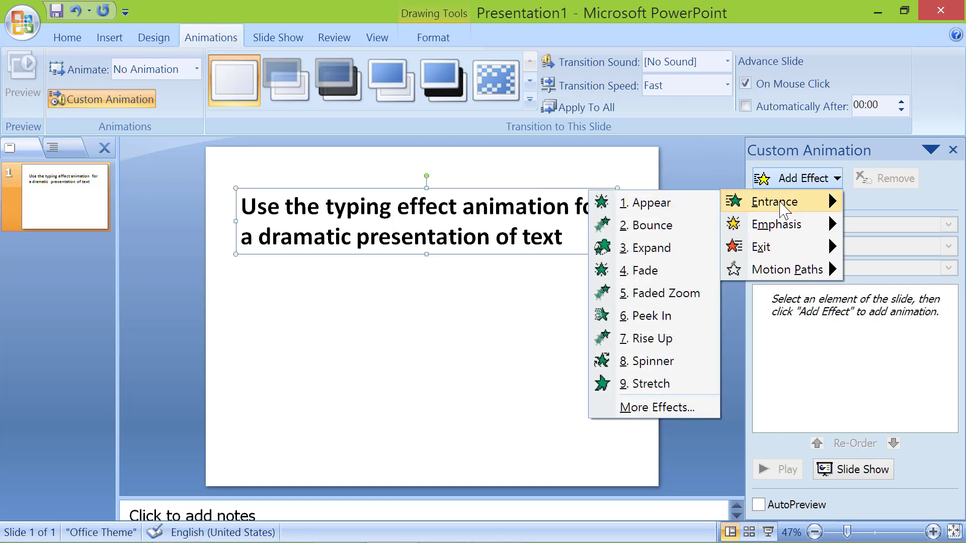
{"action": "left_click", "coordinate": [677, 205]}
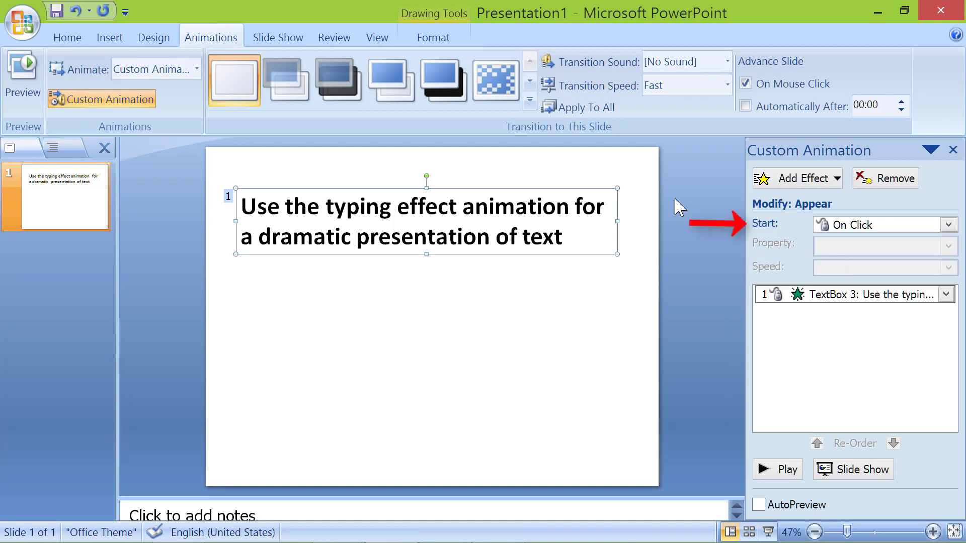
{"action": "left_click", "coordinate": [948, 225]}
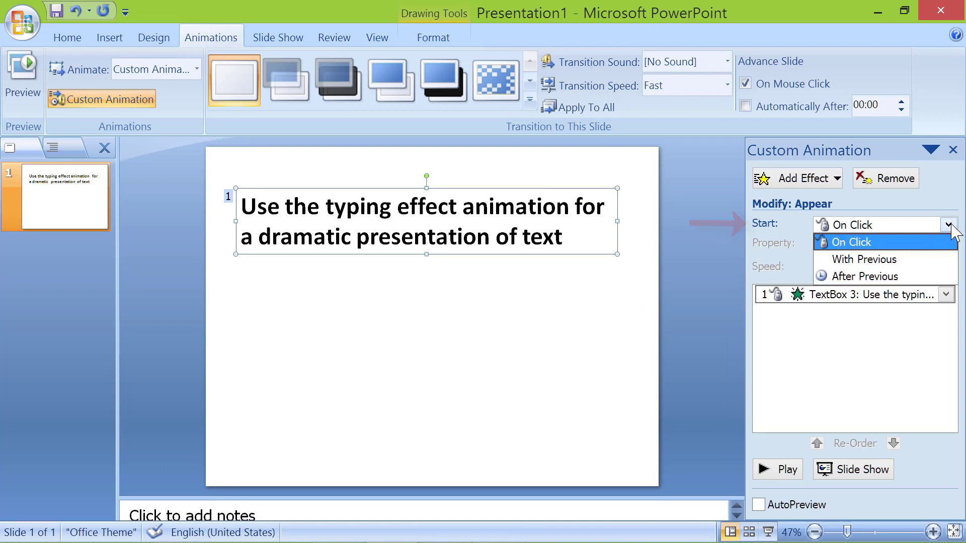
{"action": "left_click", "coordinate": [938, 261]}
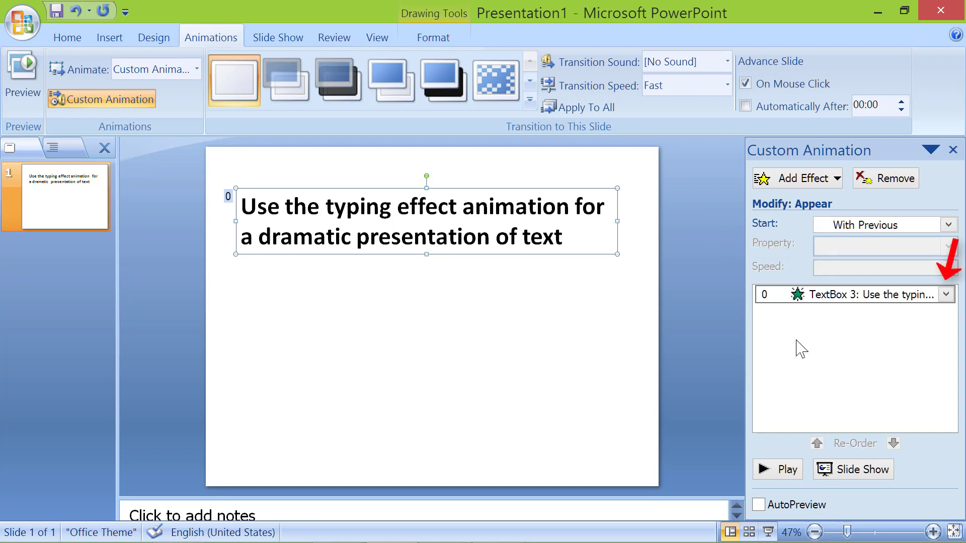
{"action": "left_click", "coordinate": [946, 295]}
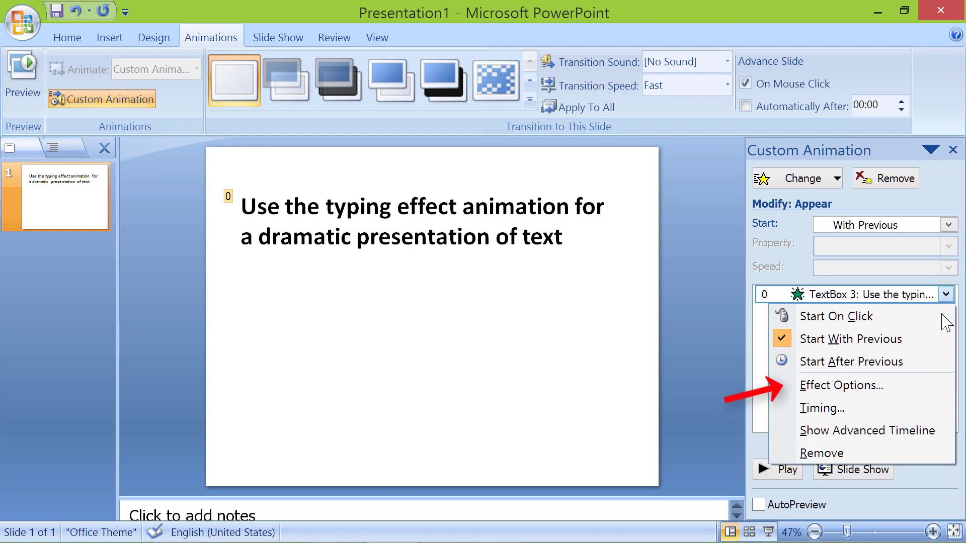
Set the Appear effect to animate text by letter, 0.3 seconds between letters
{"action": "left_click", "coordinate": [931, 386]}
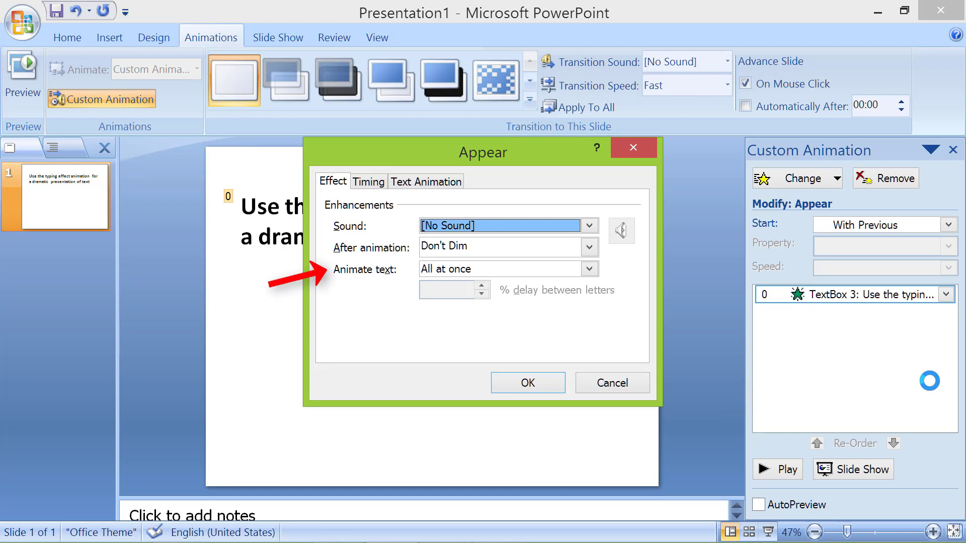
{"action": "left_click", "coordinate": [590, 271]}
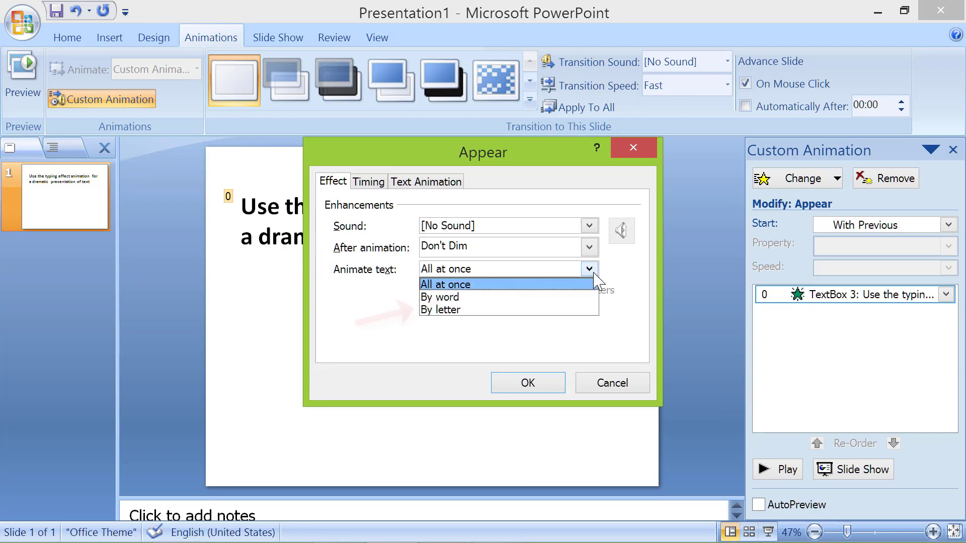
{"action": "left_click", "coordinate": [587, 311]}
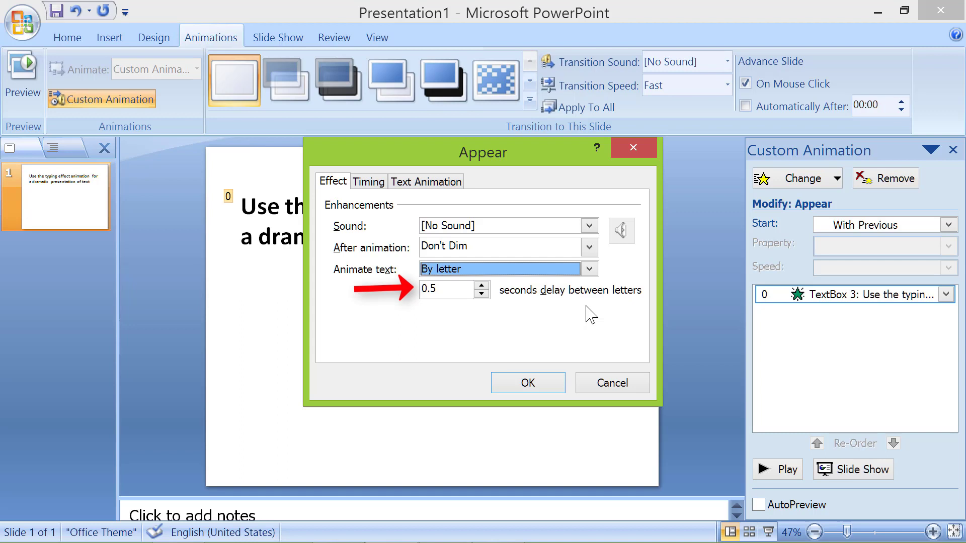
{"action": "left_click", "coordinate": [435, 291]}
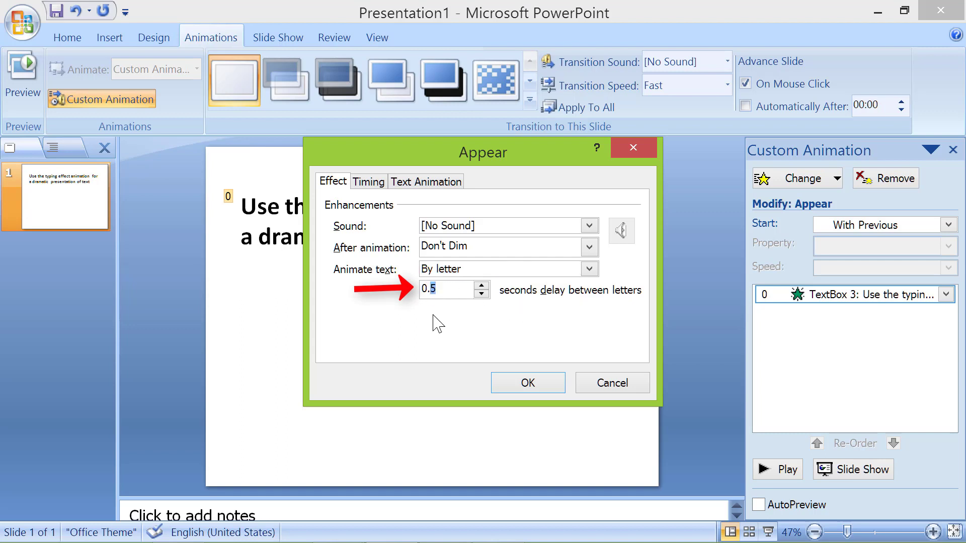
{"action": "key", "text": "BackSpace"}
{"action": "type", "text": "3"}
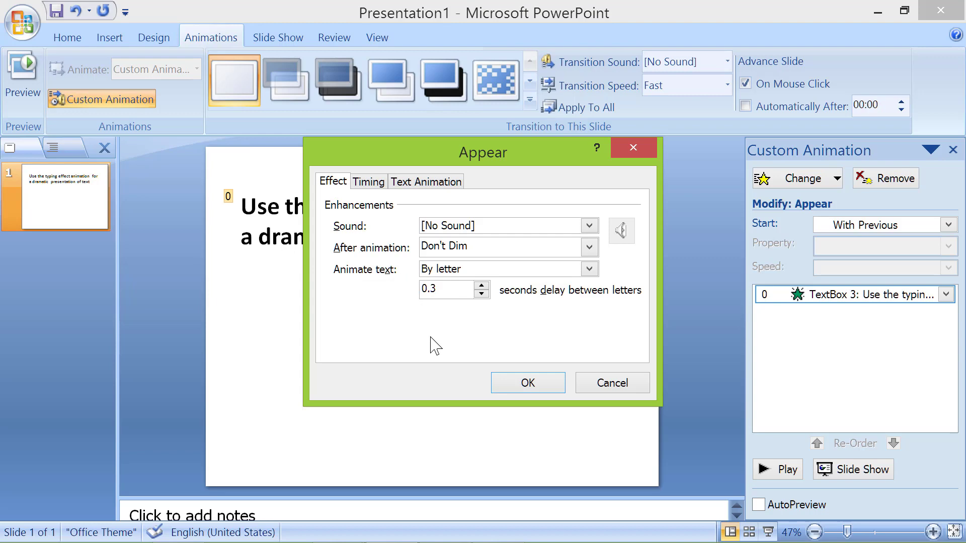
{"action": "left_click", "coordinate": [512, 381]}
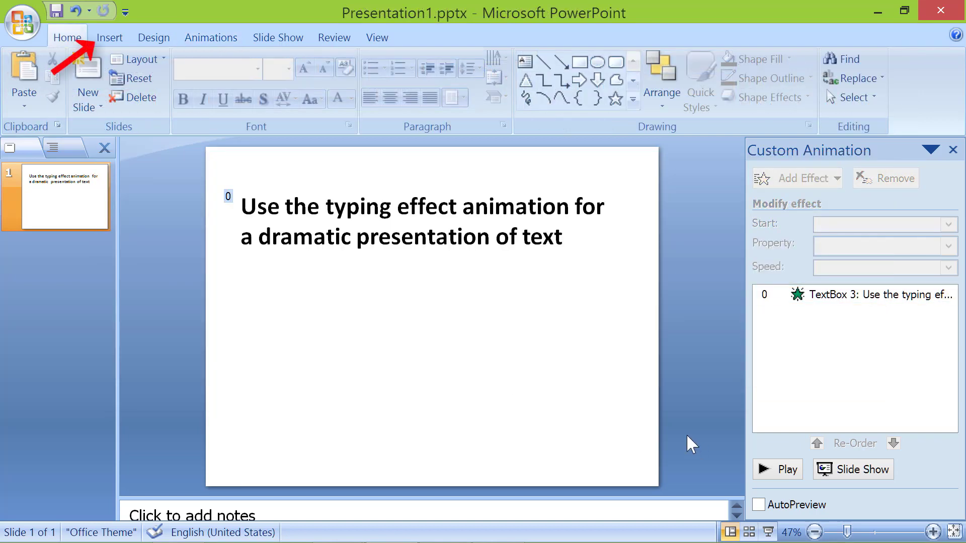
Insert Keyboard_Typing_Fast.mp3 from the Desktop as a sound on the slide
{"action": "left_click", "coordinate": [111, 38]}
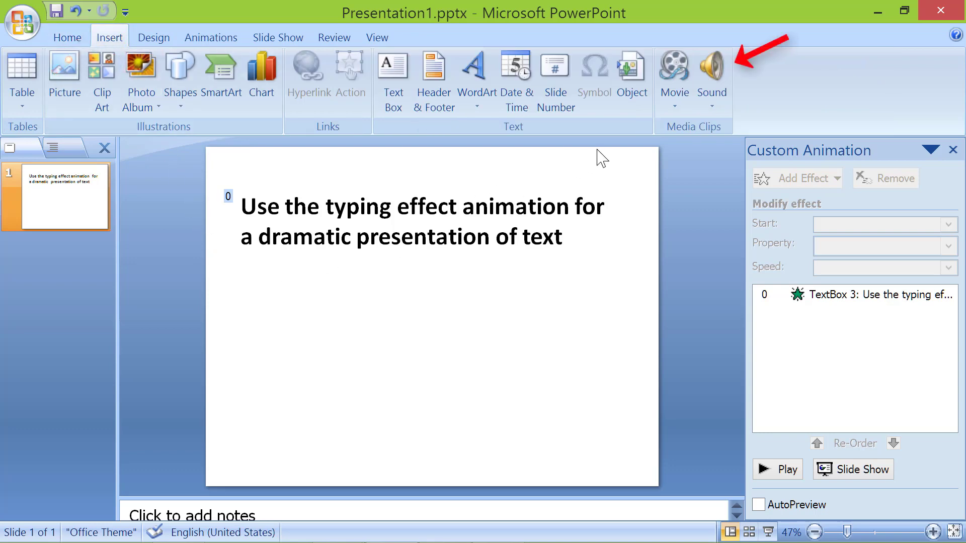
{"action": "left_click", "coordinate": [712, 66]}
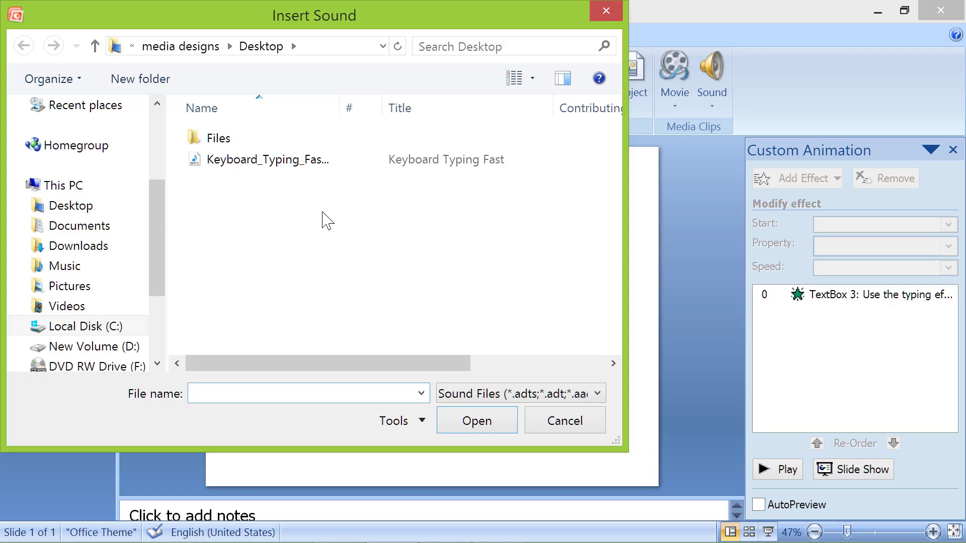
{"action": "left_click", "coordinate": [276, 162]}
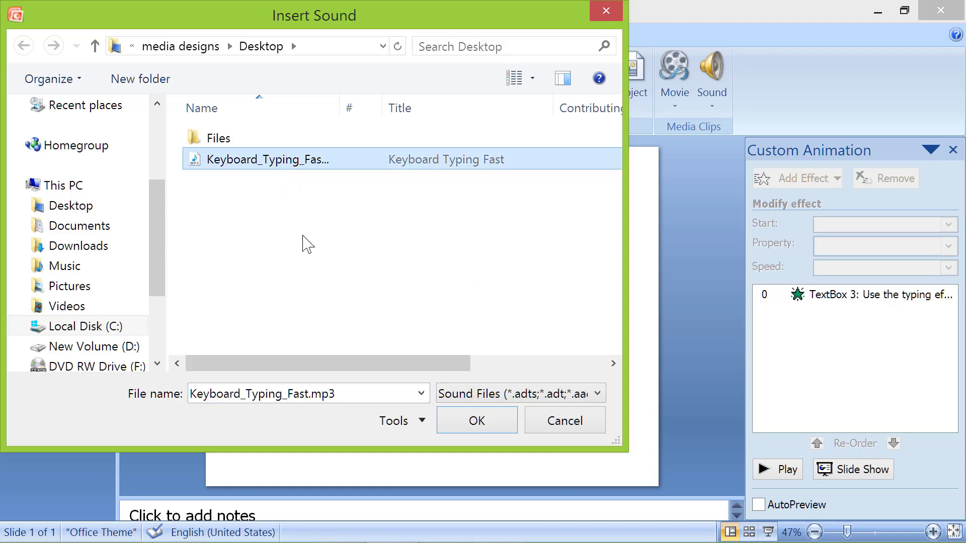
{"action": "left_click", "coordinate": [471, 424]}
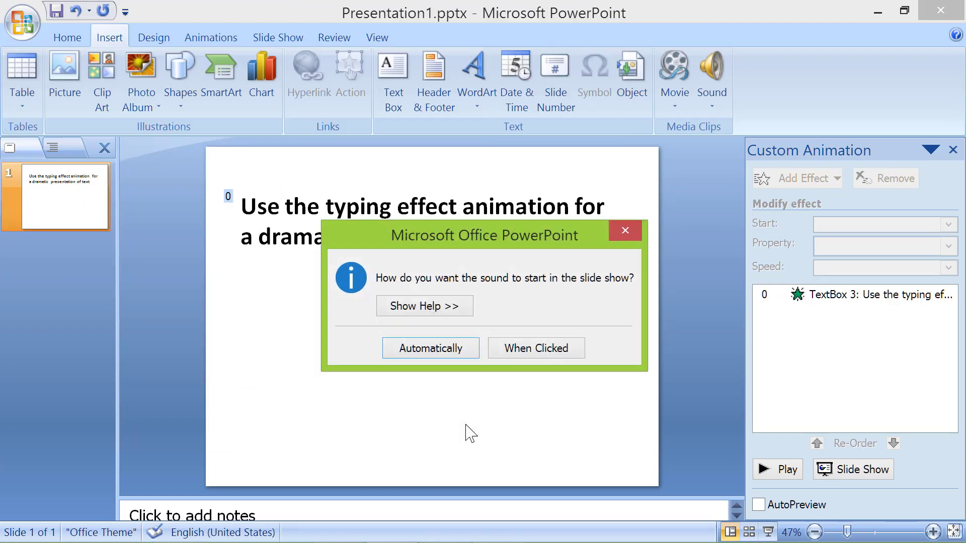
Make the typing sound play automatically, hidden during the show, starting With Previous
{"action": "left_click", "coordinate": [446, 352]}
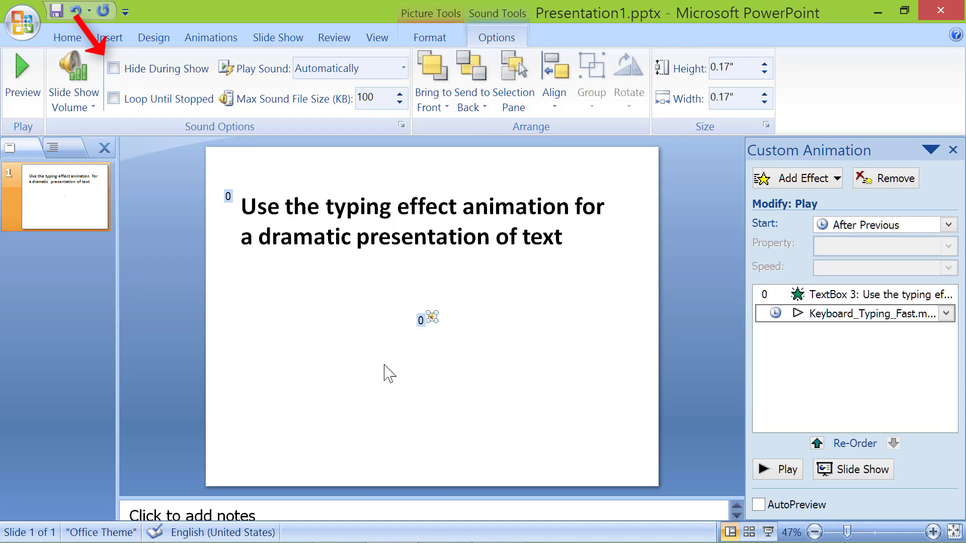
{"action": "left_click", "coordinate": [113, 68]}
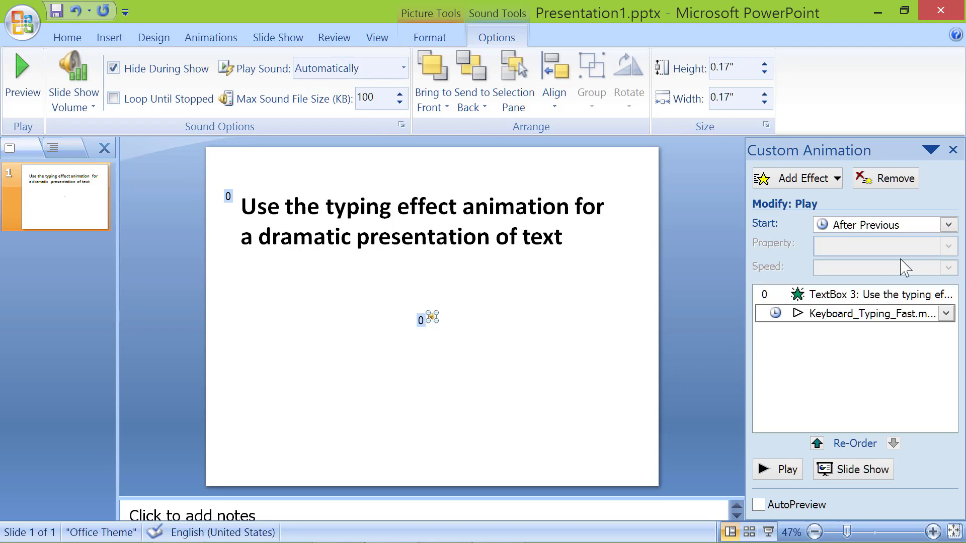
{"action": "left_click", "coordinate": [948, 226]}
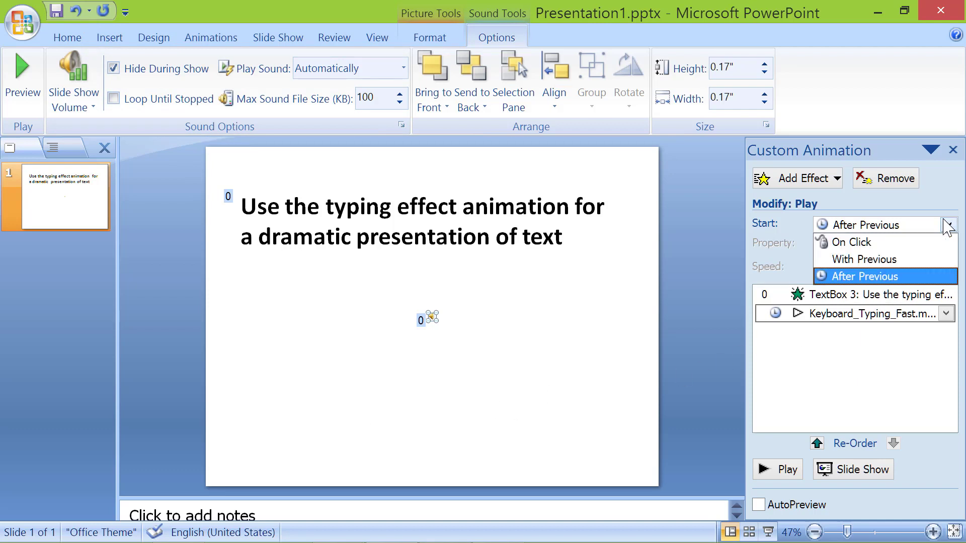
{"action": "left_click", "coordinate": [909, 261]}
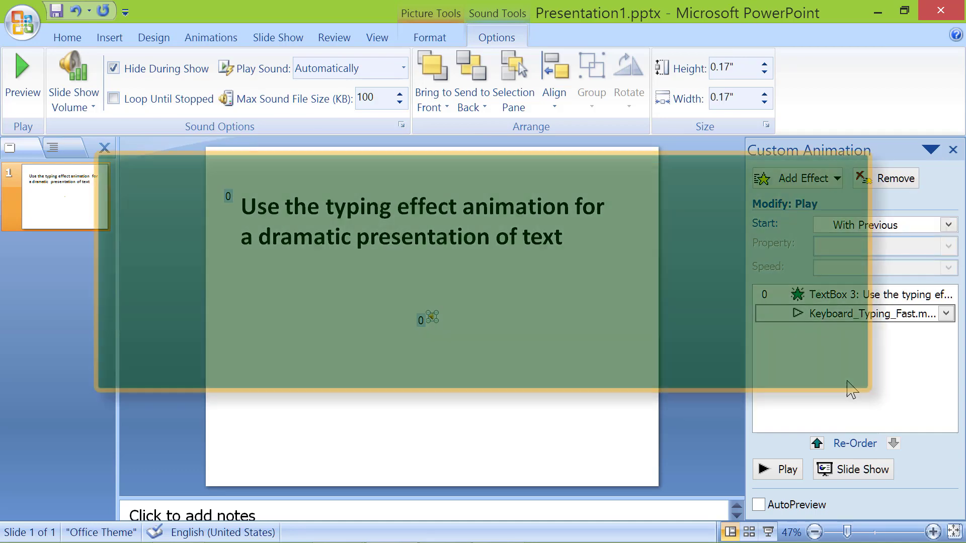